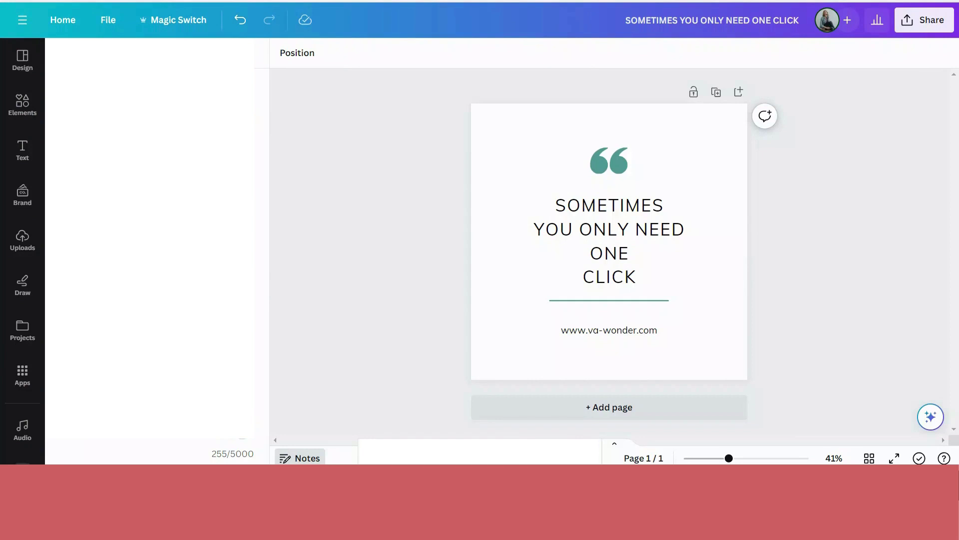
Delete all the speaker notes text from the quote design.
{"action": "key", "text": "ctrl+a"}
{"action": "key", "text": "BackSpace"}
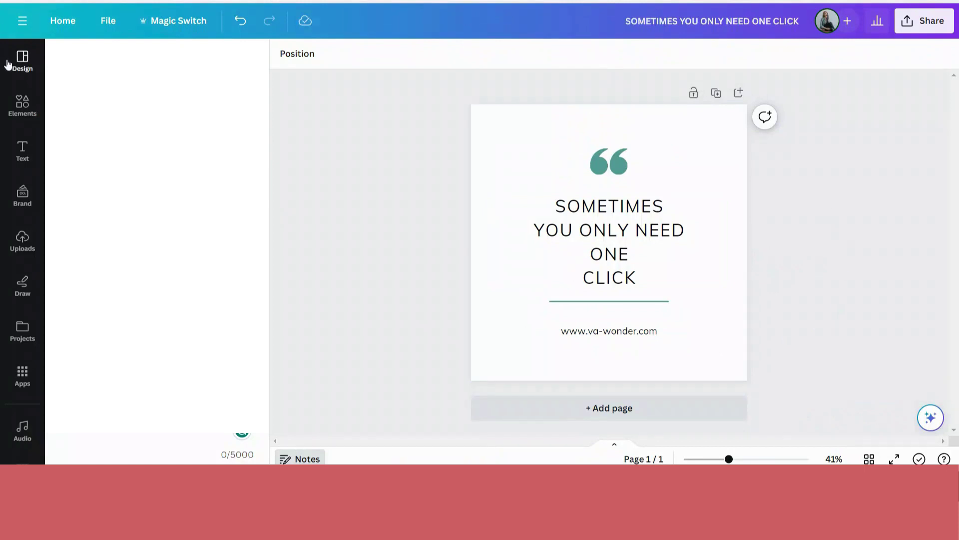
Shuffle the VA-Wonder brand palette onto the quote design until a soft pink scheme appears.
{"action": "left_click", "coordinate": [22, 195]}
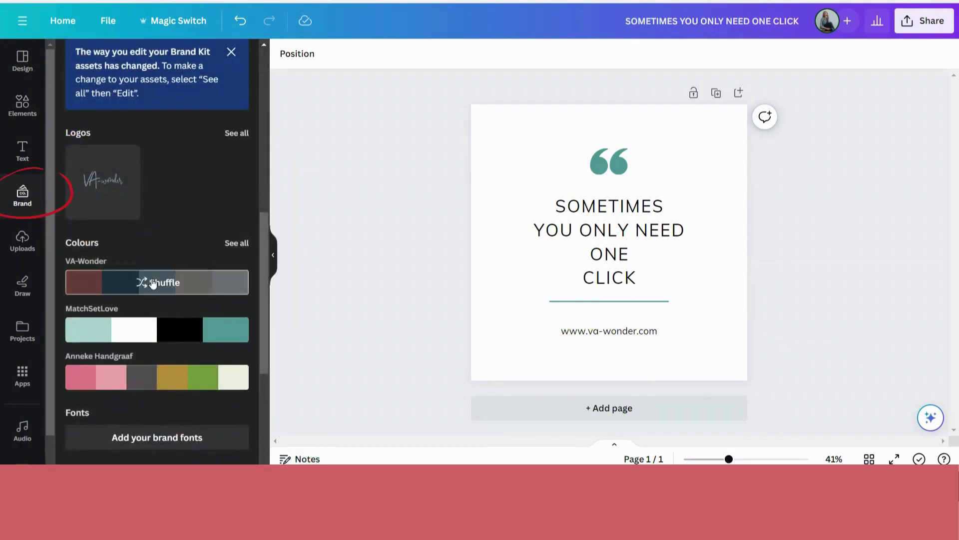
{"action": "mouse_move", "coordinate": [156, 282]}
{"action": "left_click", "coordinate": [146, 283]}
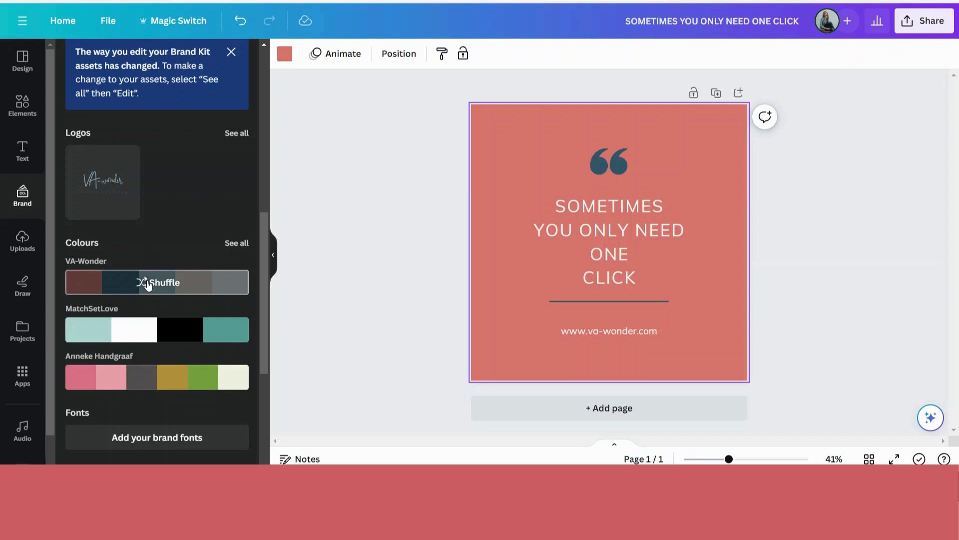
{"action": "left_click", "coordinate": [147, 283]}
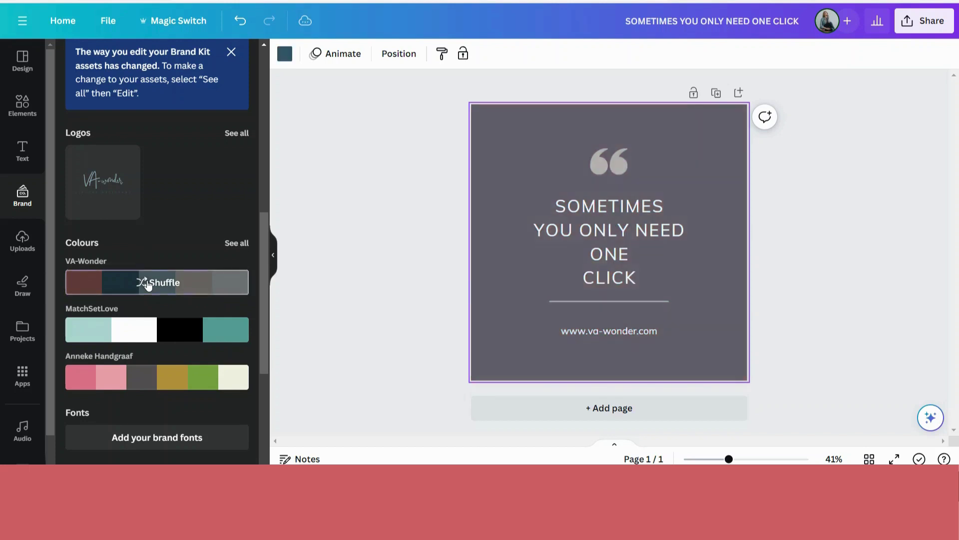
{"action": "left_click", "coordinate": [148, 284]}
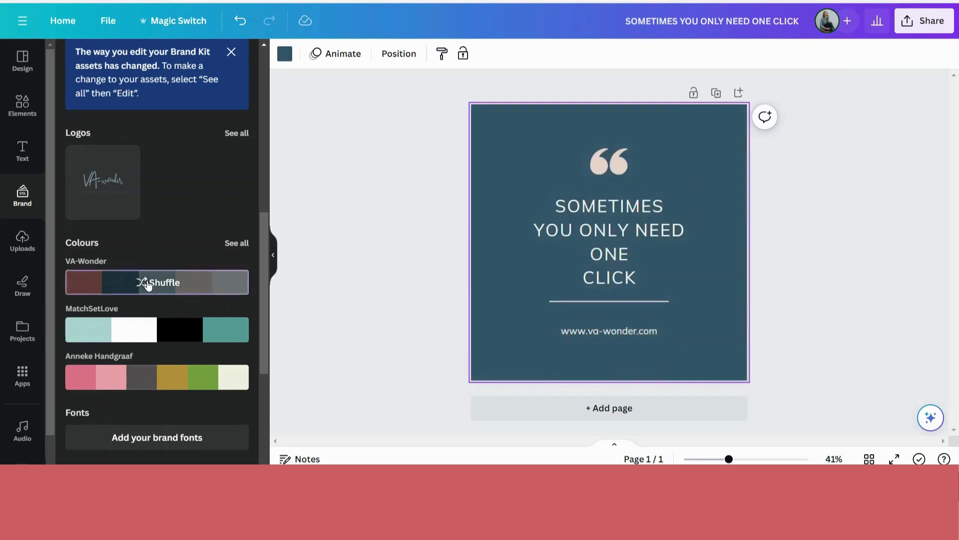
{"action": "left_click", "coordinate": [147, 283]}
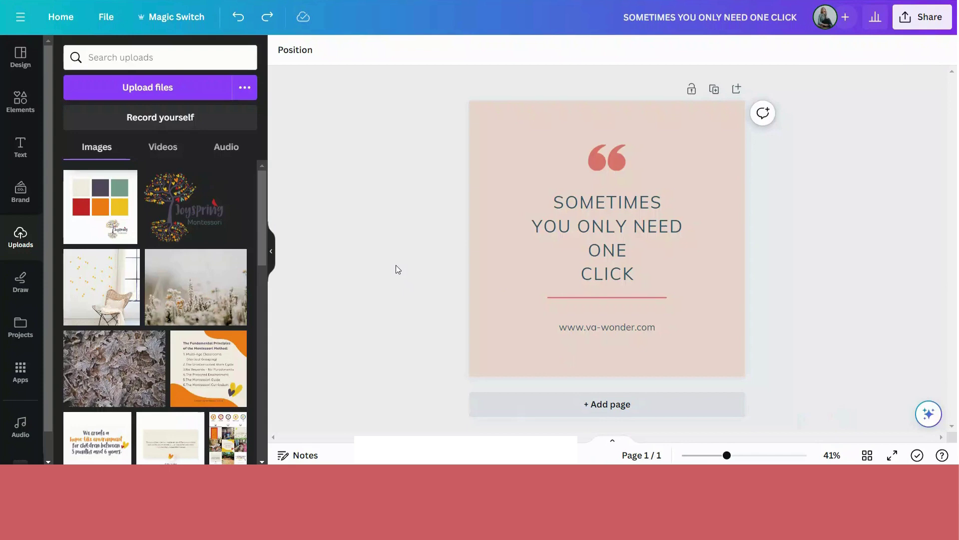
Add the uploaded colour-swatch image, shrink it small and move it to the top-left corner.
{"action": "left_click", "coordinate": [95, 211]}
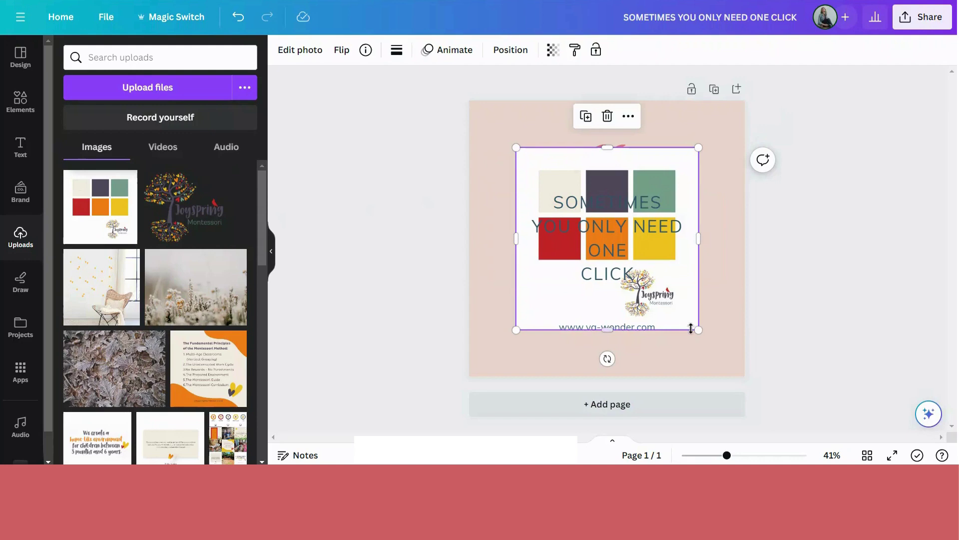
{"action": "left_click_drag", "start_coordinate": [698, 327], "coordinate": [600, 231]}
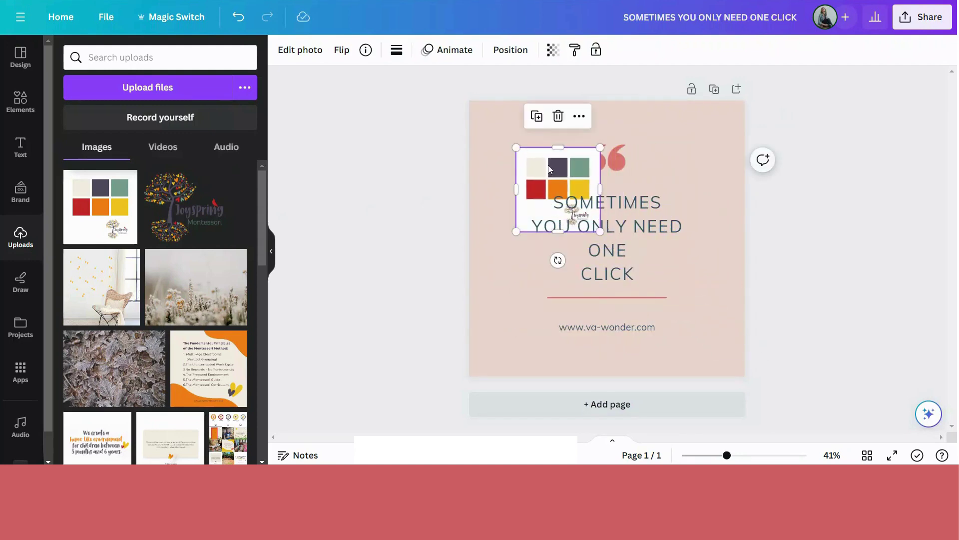
{"action": "left_click_drag", "start_coordinate": [546, 164], "coordinate": [500, 131]}
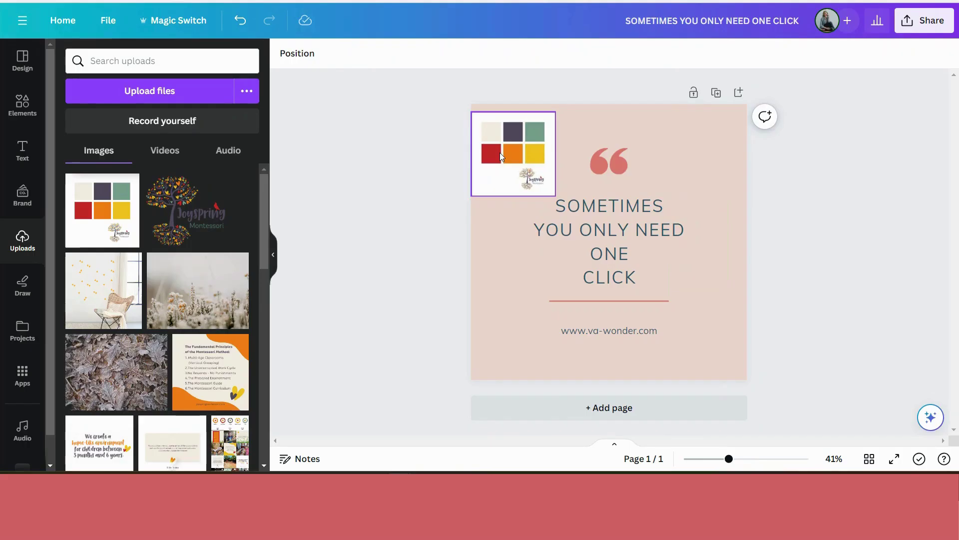
Apply the palette image's colours to the page four times, ending with a red quote mark.
{"action": "left_click", "coordinate": [500, 153]}
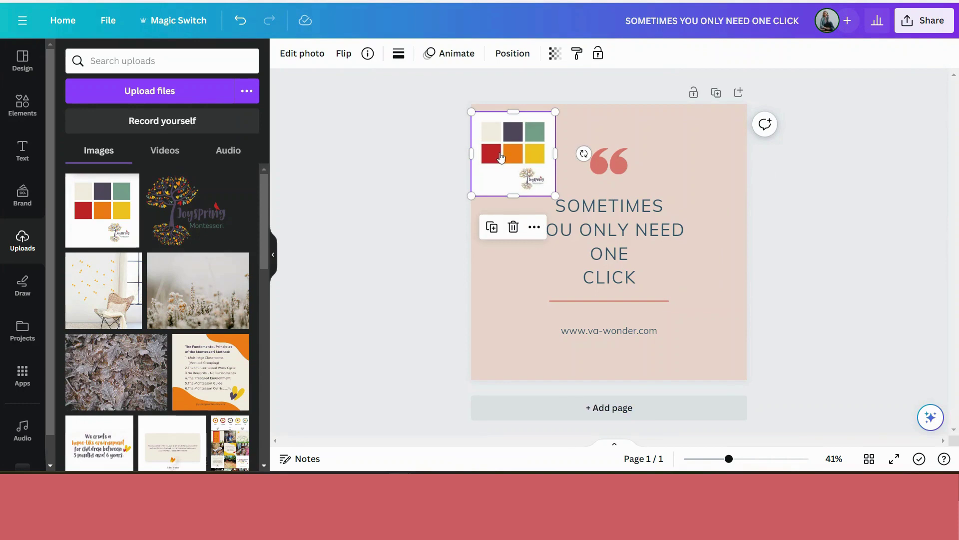
{"action": "right_click", "coordinate": [500, 152]}
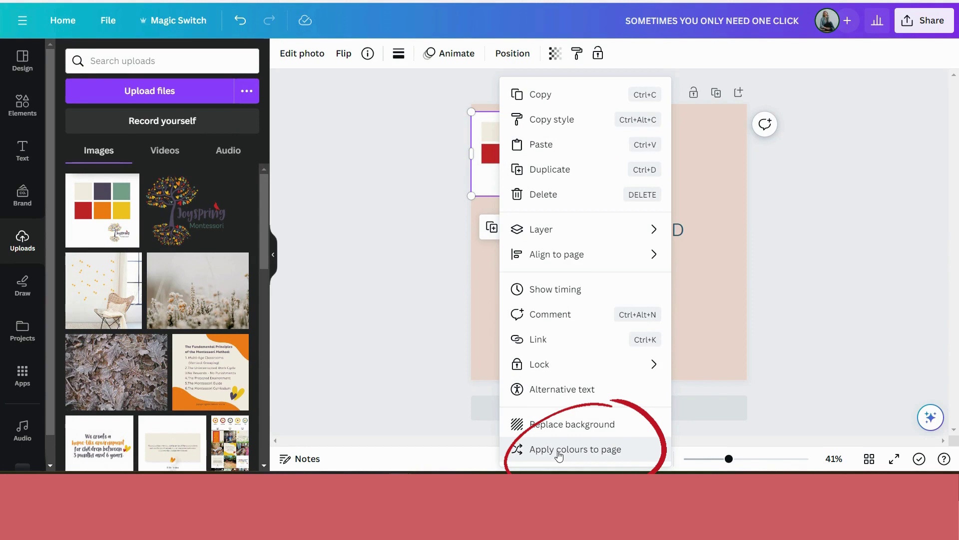
{"action": "left_click", "coordinate": [558, 449]}
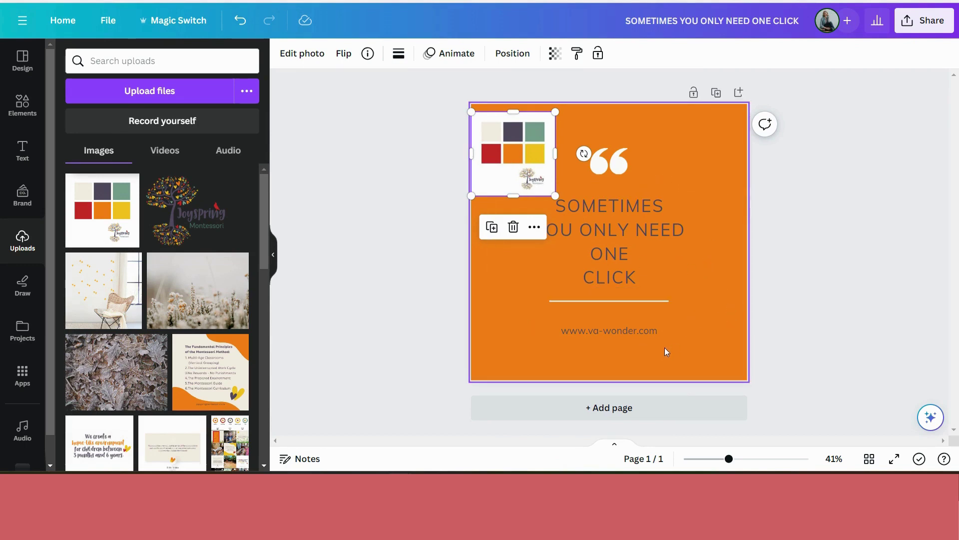
{"action": "right_click", "coordinate": [495, 139]}
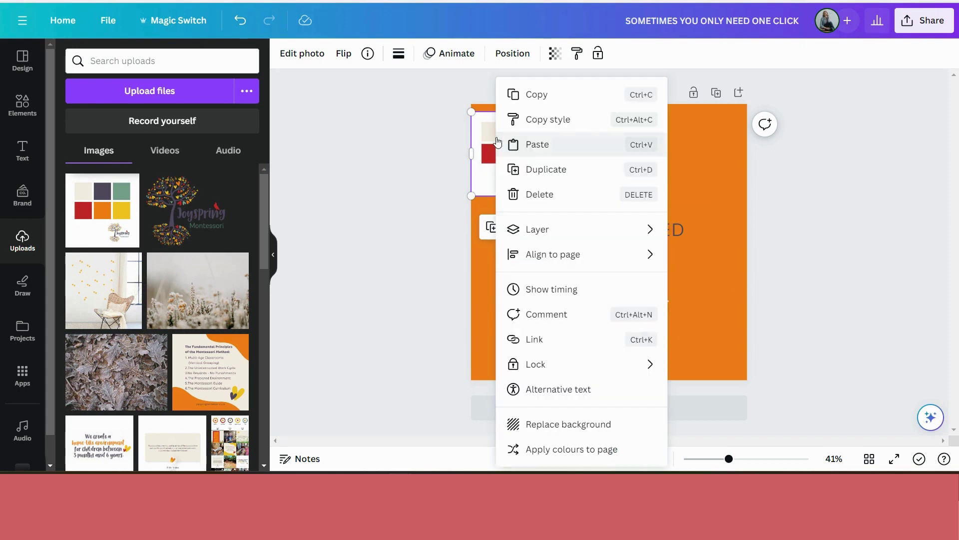
{"action": "left_click", "coordinate": [556, 450]}
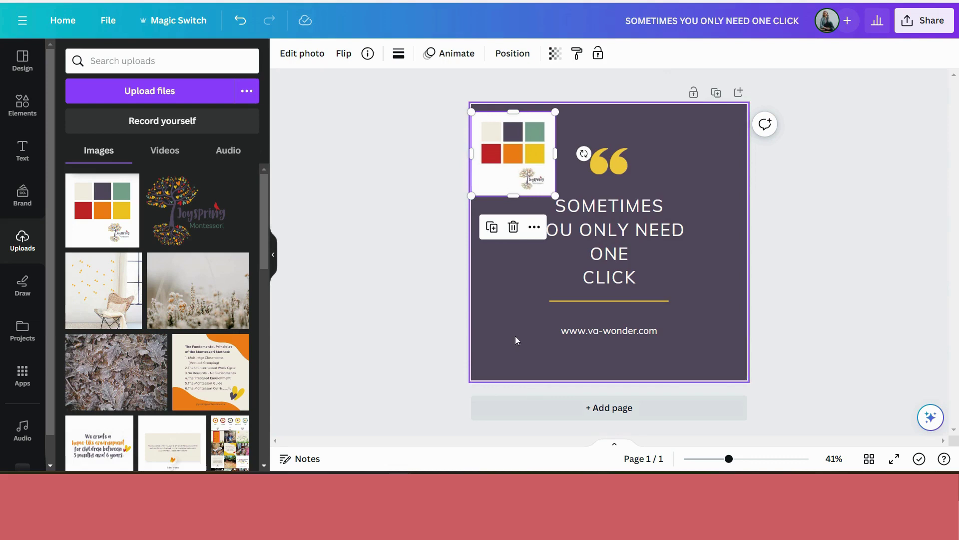
{"action": "right_click", "coordinate": [512, 151]}
{"action": "left_click", "coordinate": [579, 450]}
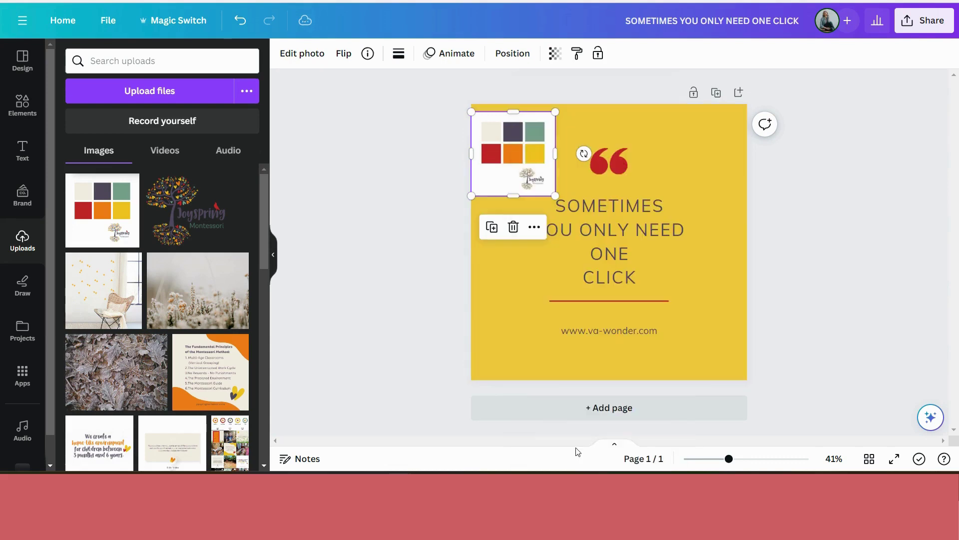
{"action": "right_click", "coordinate": [505, 153]}
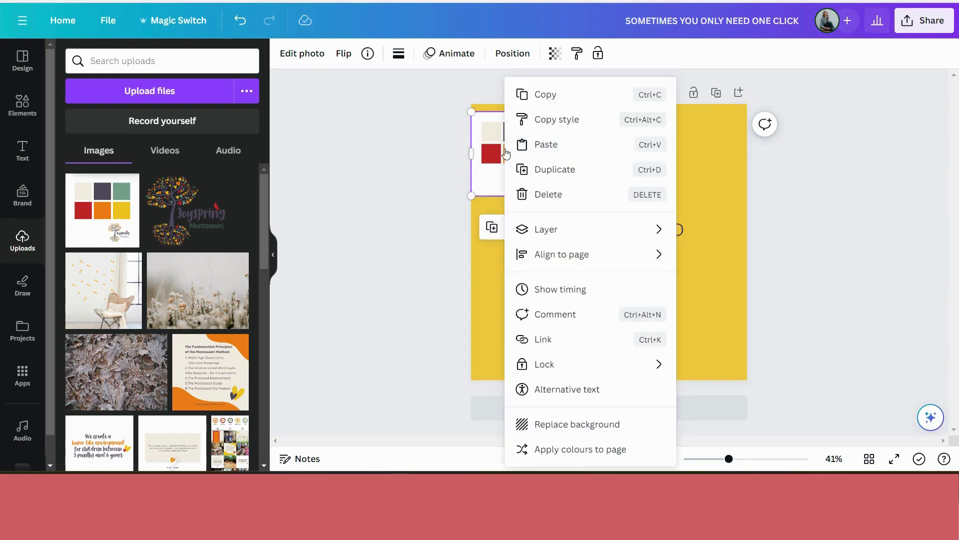
{"action": "left_click", "coordinate": [573, 452]}
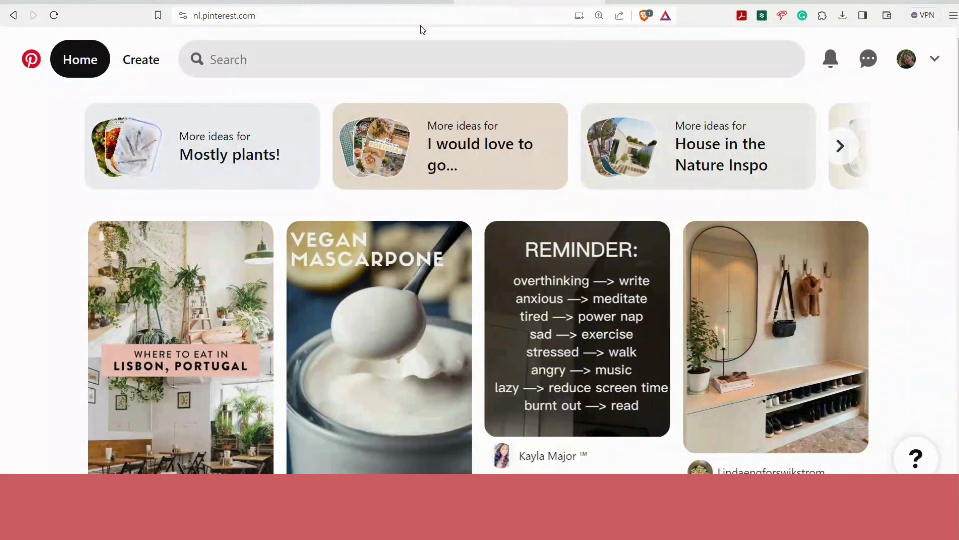
Search Pinterest for a moody blue colour palette and copy the Storm Chaser pin's image.
{"action": "left_click", "coordinate": [418, 60]}
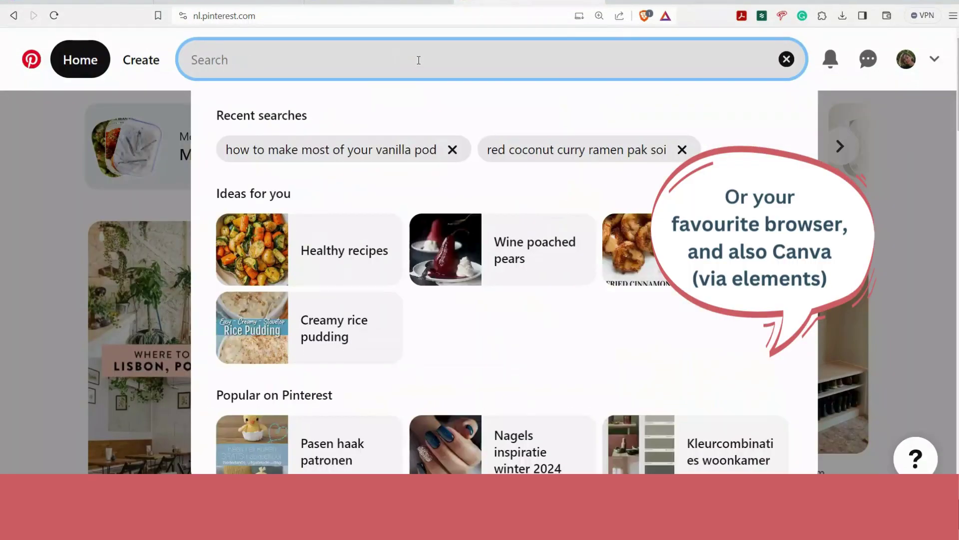
{"action": "type", "text": "moody b"}
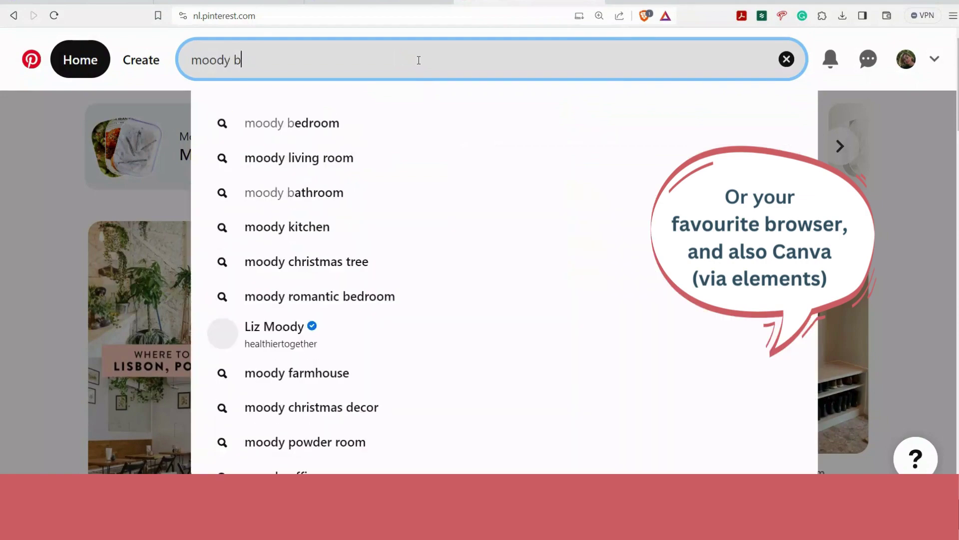
{"action": "type", "text": "lue colour pla"}
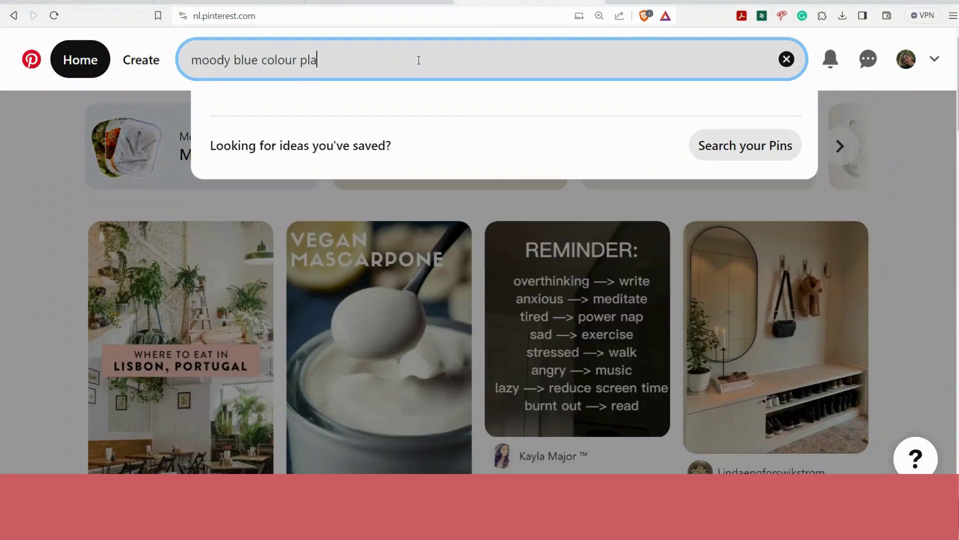
{"action": "key", "text": "BackSpace"}
{"action": "key", "text": "BackSpace"}
{"action": "type", "text": "alette"}
{"action": "key", "text": "Return"}
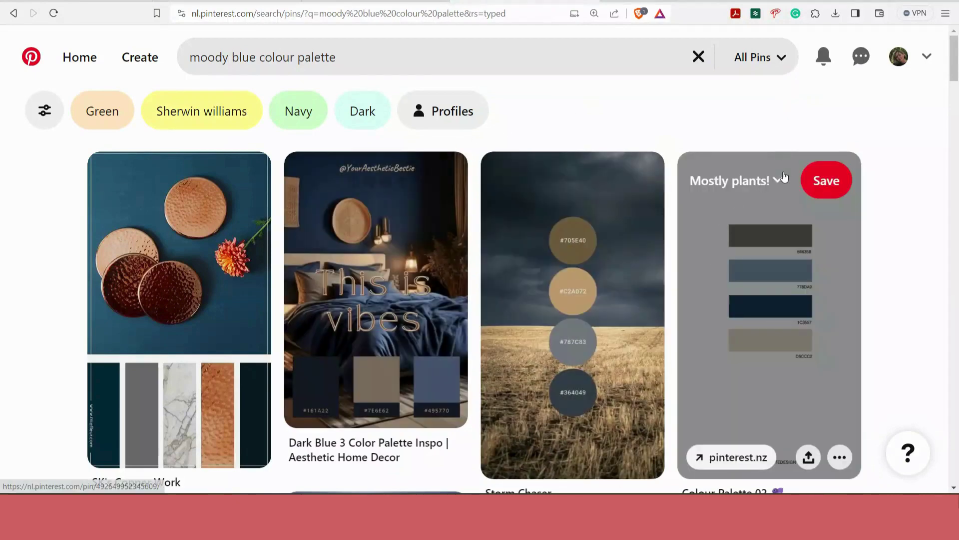
{"action": "mouse_move", "coordinate": [573, 315]}
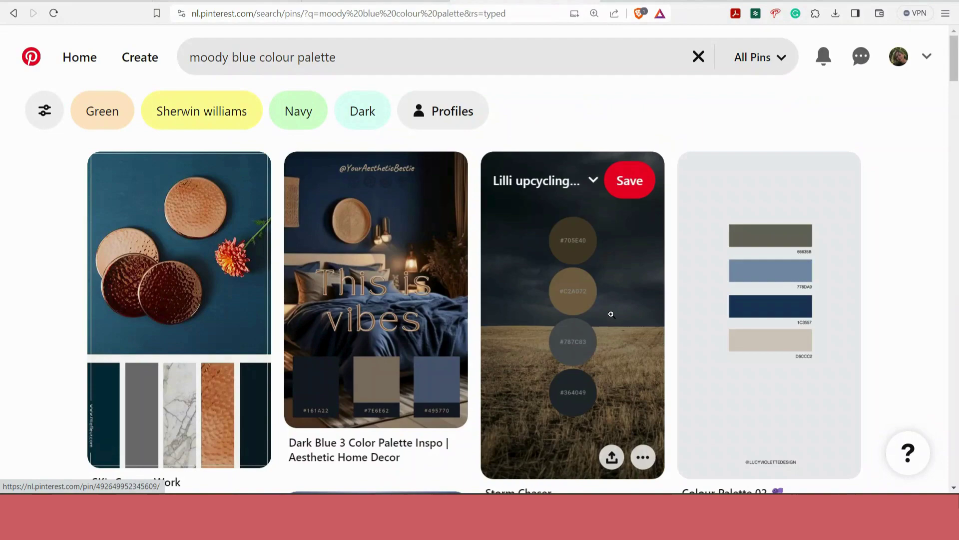
{"action": "right_click", "coordinate": [610, 314]}
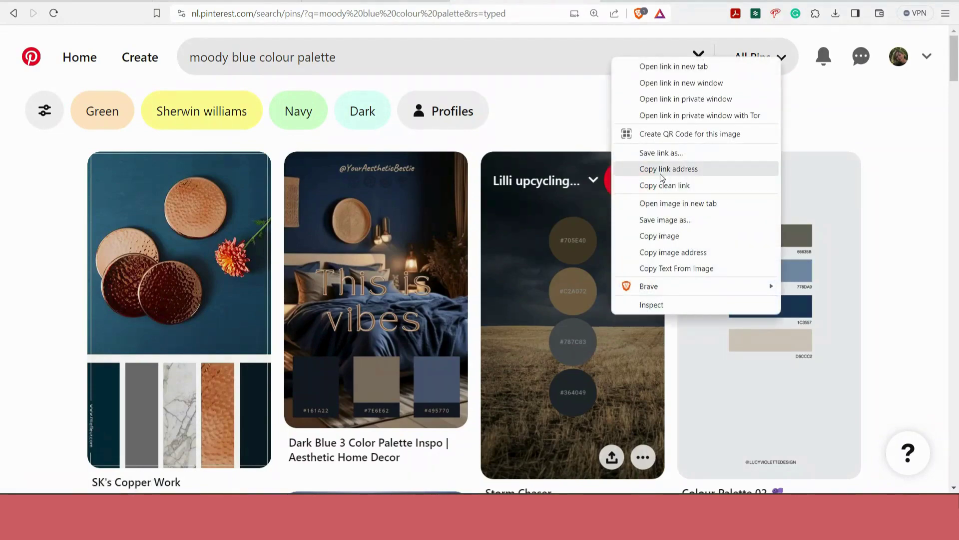
{"action": "left_click", "coordinate": [659, 235]}
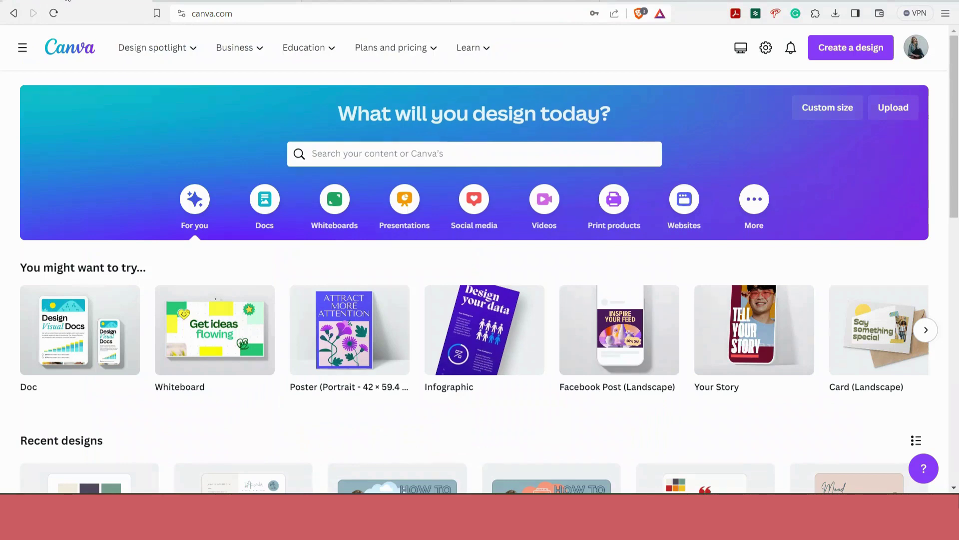
Search 'mood boards photo collages' templates and preview White Beige Interior Design with Style.
{"action": "left_click", "coordinate": [378, 150]}
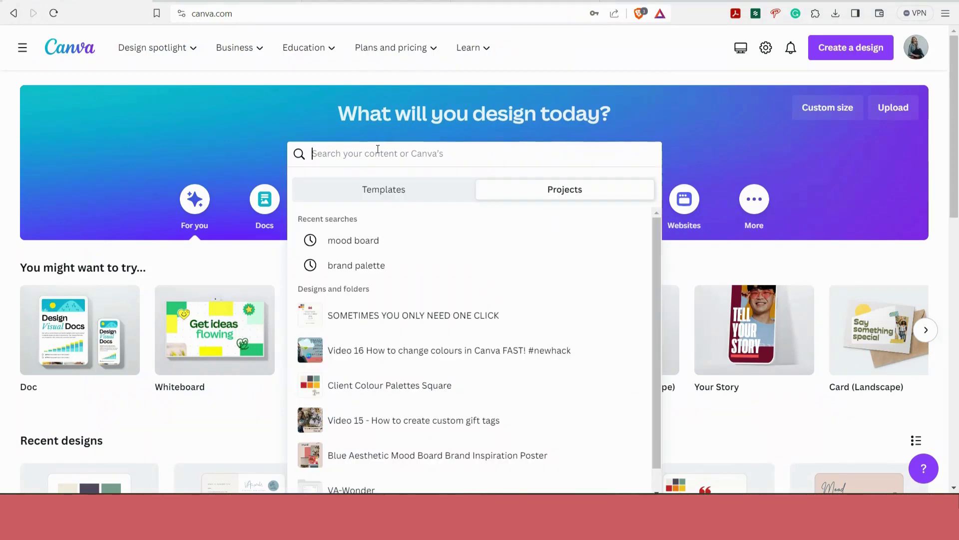
{"action": "type", "text": "mood boar"}
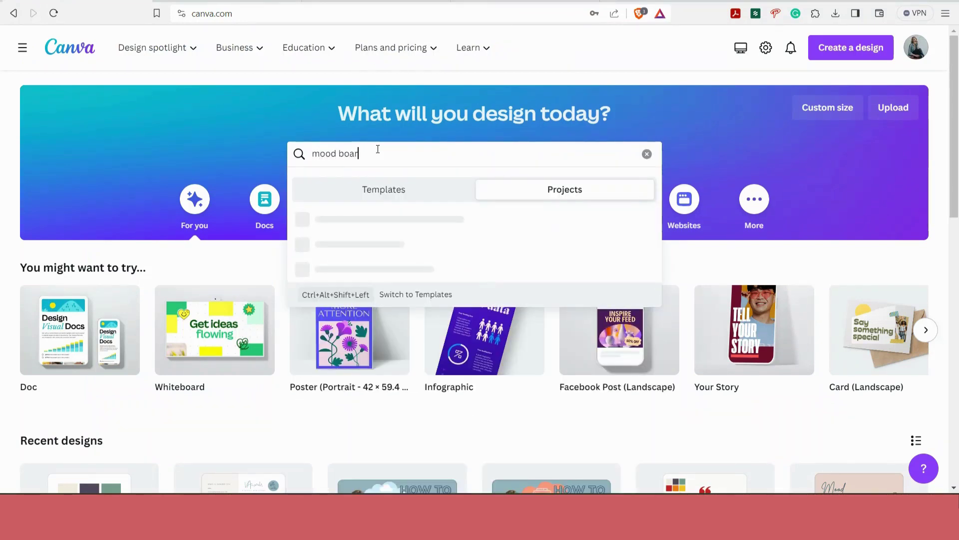
{"action": "type", "text": "d"}
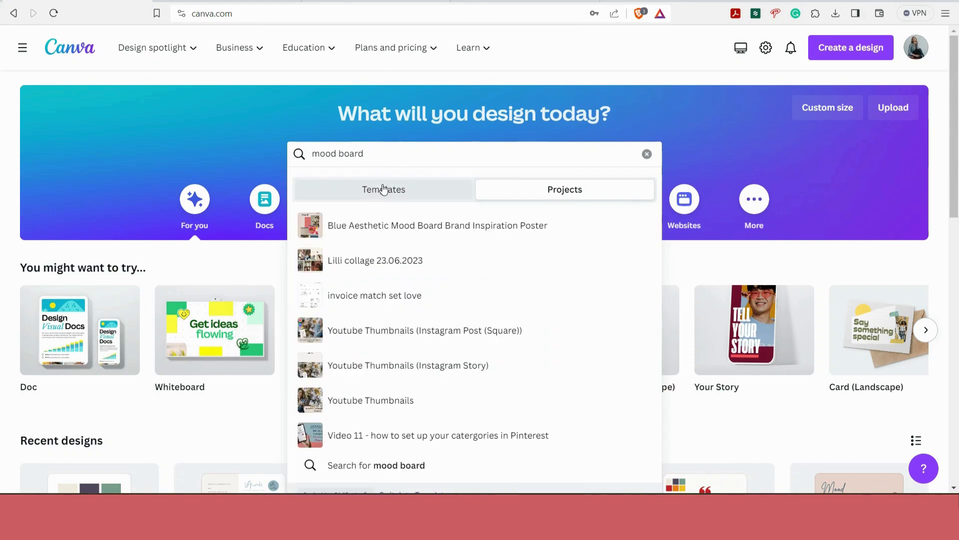
{"action": "left_click", "coordinate": [383, 190]}
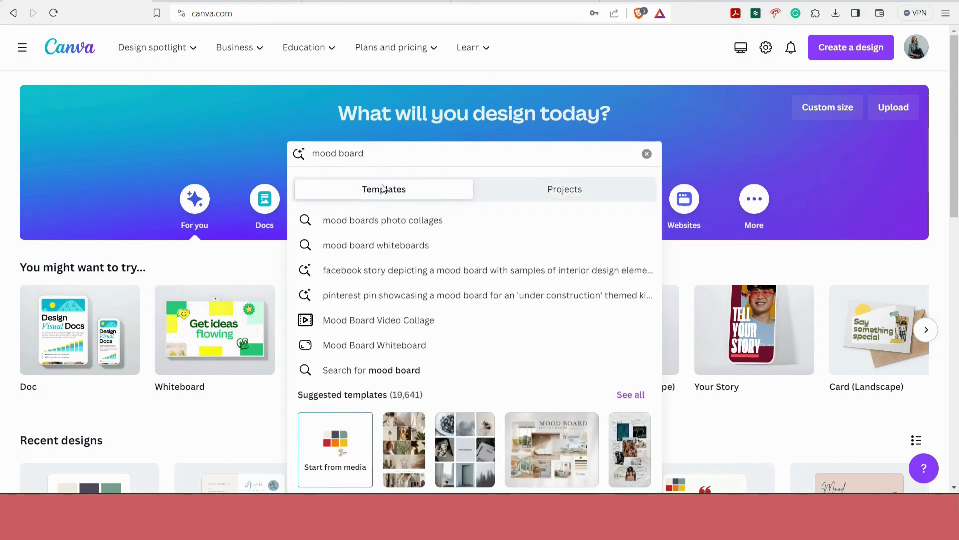
{"action": "left_click", "coordinate": [380, 223]}
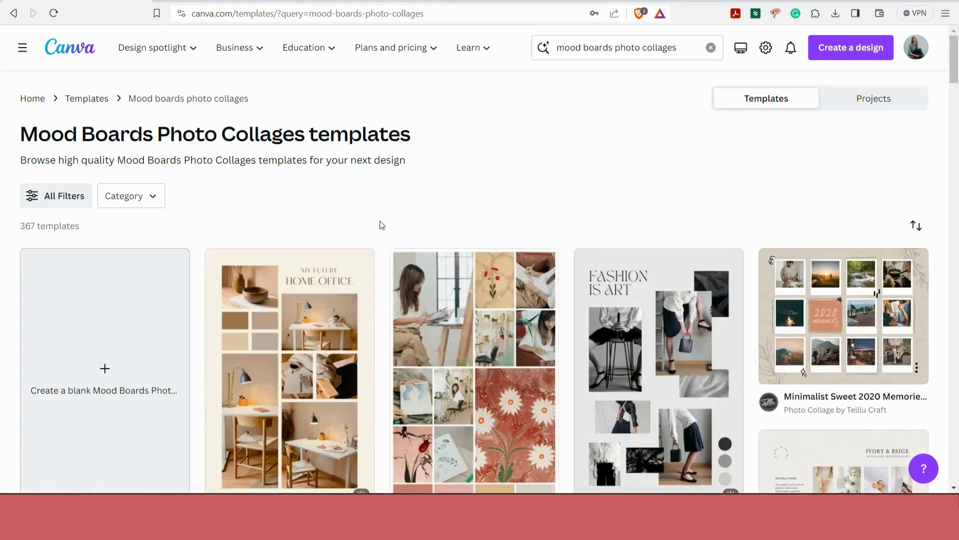
{"action": "scroll", "coordinate": [380, 224], "scroll_direction": "down", "scroll_amount": 2}
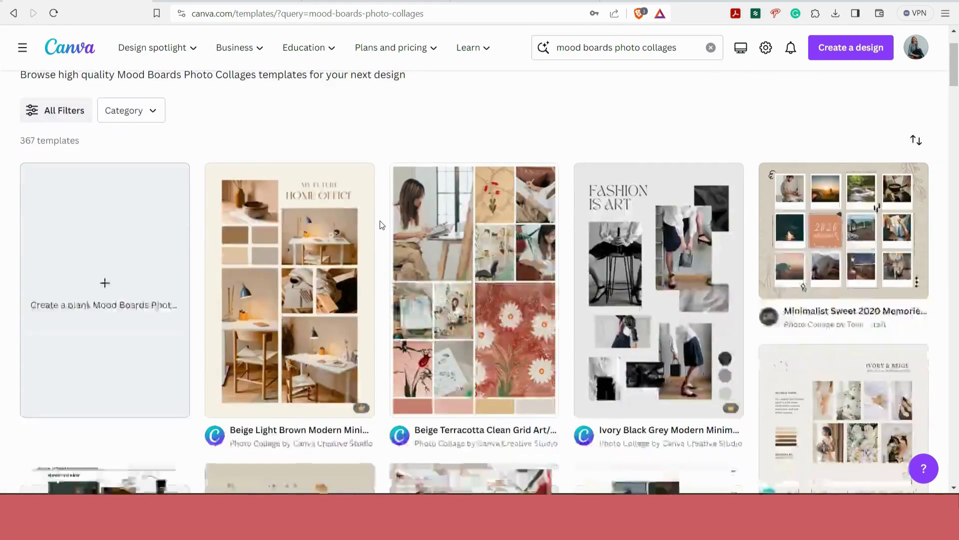
{"action": "scroll", "coordinate": [380, 225], "scroll_direction": "down", "scroll_amount": 2}
{"action": "scroll", "coordinate": [380, 225], "scroll_direction": "up", "scroll_amount": 1}
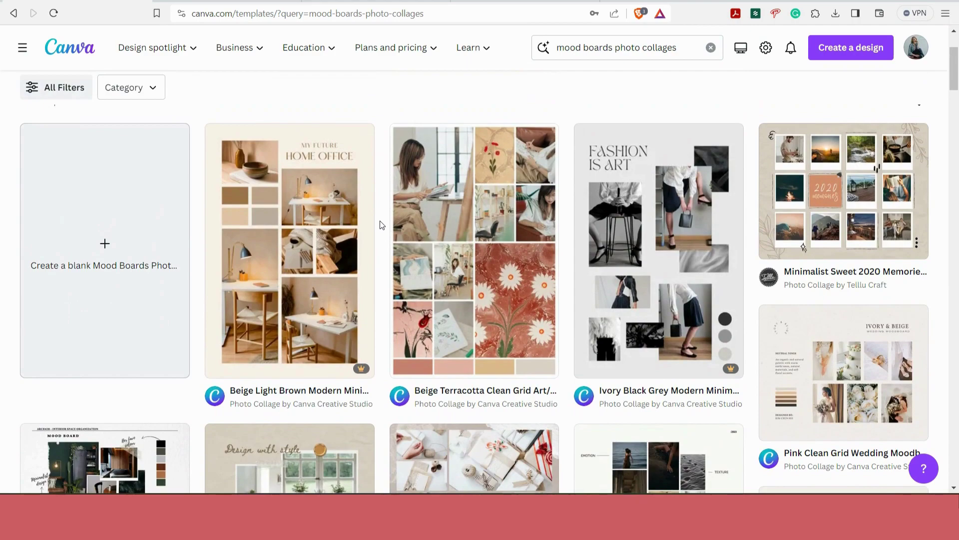
{"action": "scroll", "coordinate": [380, 225], "scroll_direction": "down", "scroll_amount": 2}
{"action": "scroll", "coordinate": [380, 225], "scroll_direction": "down", "scroll_amount": 1}
{"action": "scroll", "coordinate": [380, 225], "scroll_direction": "down", "scroll_amount": 4}
{"action": "scroll", "coordinate": [381, 225], "scroll_direction": "down", "scroll_amount": 3}
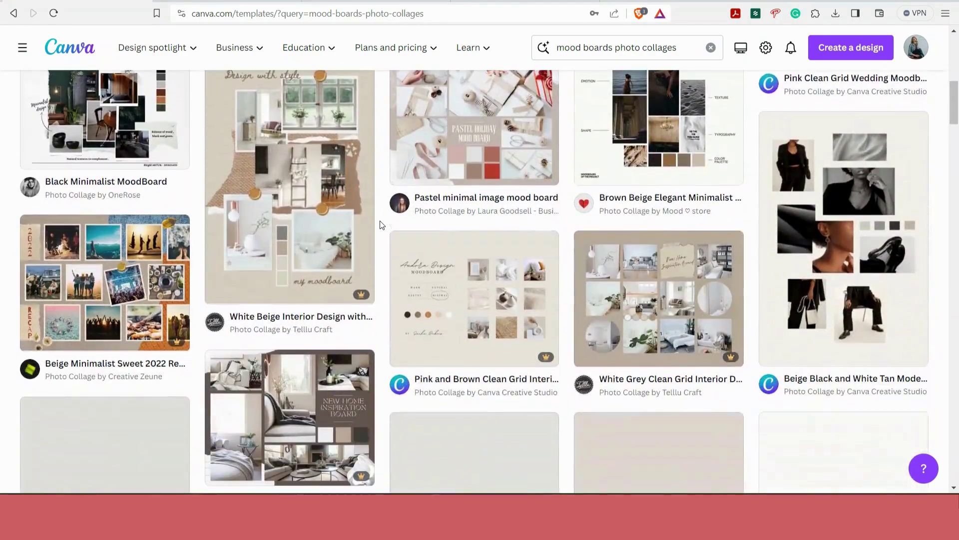
{"action": "left_click", "coordinate": [280, 154]}
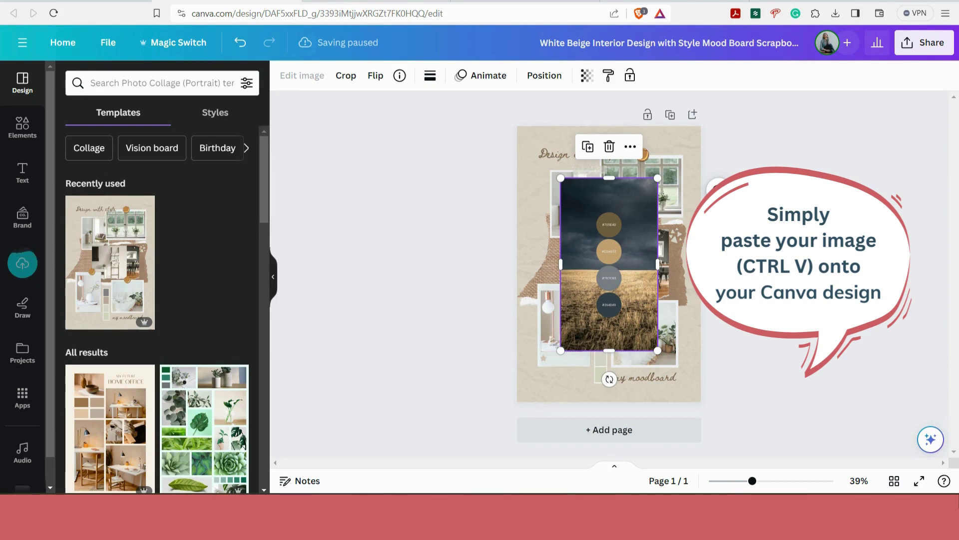
Apply the pasted palette image's colours to the mood board three times, ending grey with gold lettering.
{"action": "right_click", "coordinate": [637, 249]}
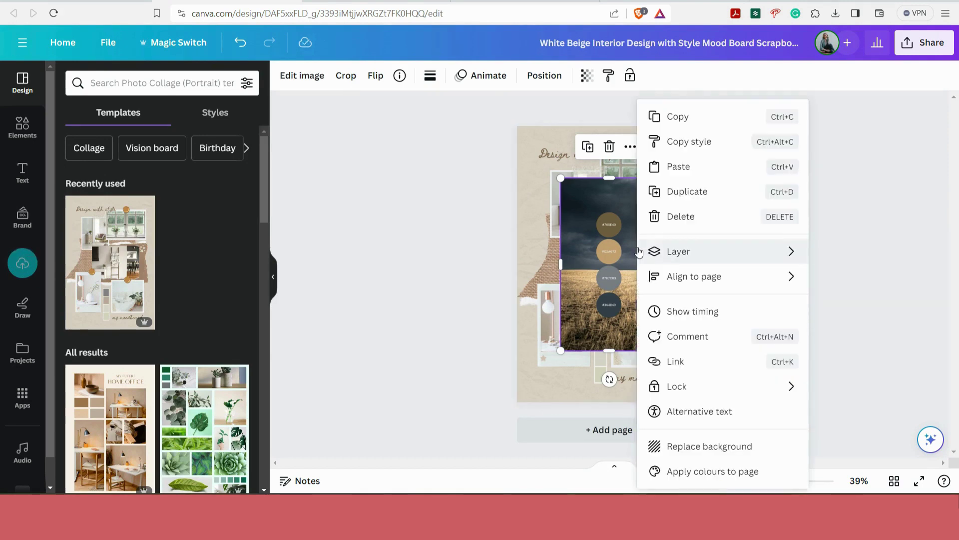
{"action": "left_click", "coordinate": [692, 470]}
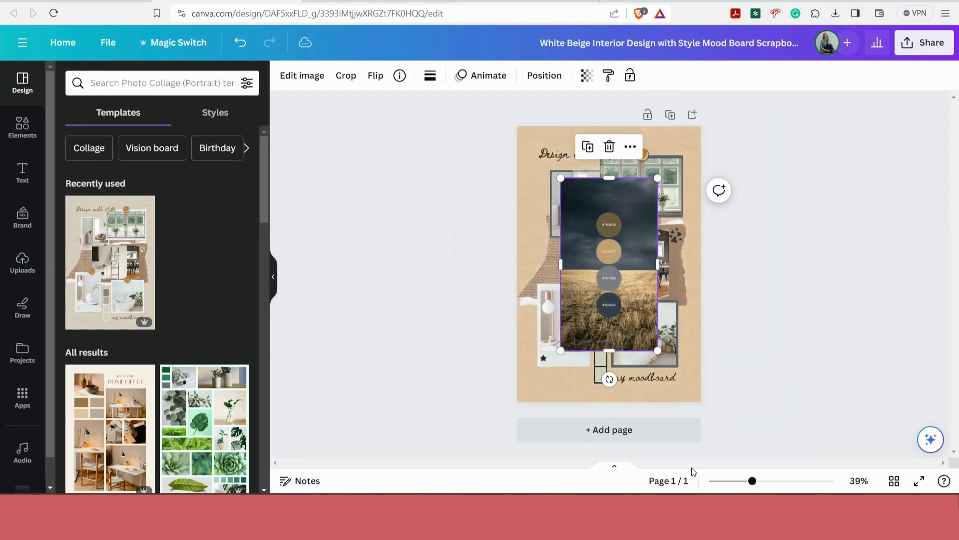
{"action": "mouse_move", "coordinate": [628, 295]}
{"action": "left_mouse_down"}
{"action": "mouse_move", "coordinate": [547, 326]}
{"action": "mouse_move", "coordinate": [525, 352]}
{"action": "left_mouse_up"}
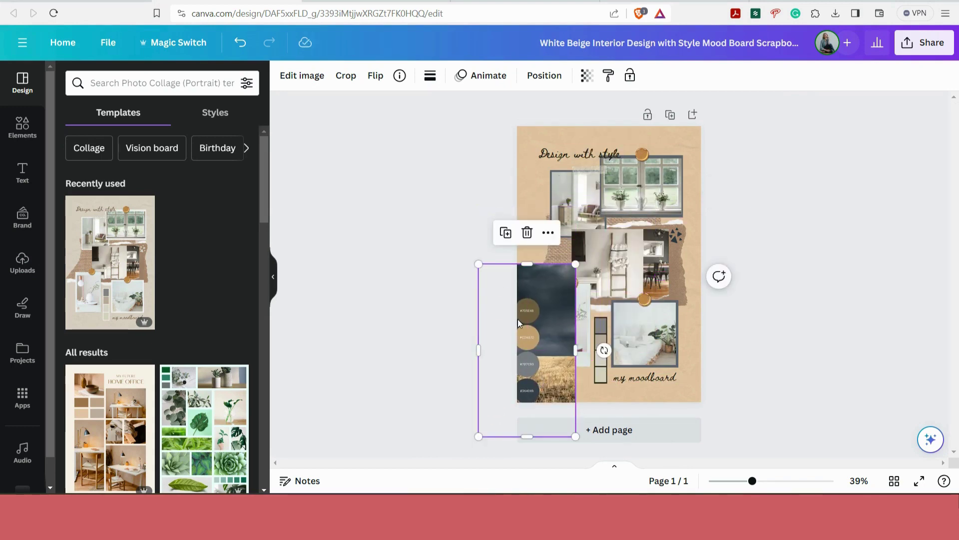
{"action": "right_click", "coordinate": [518, 323]}
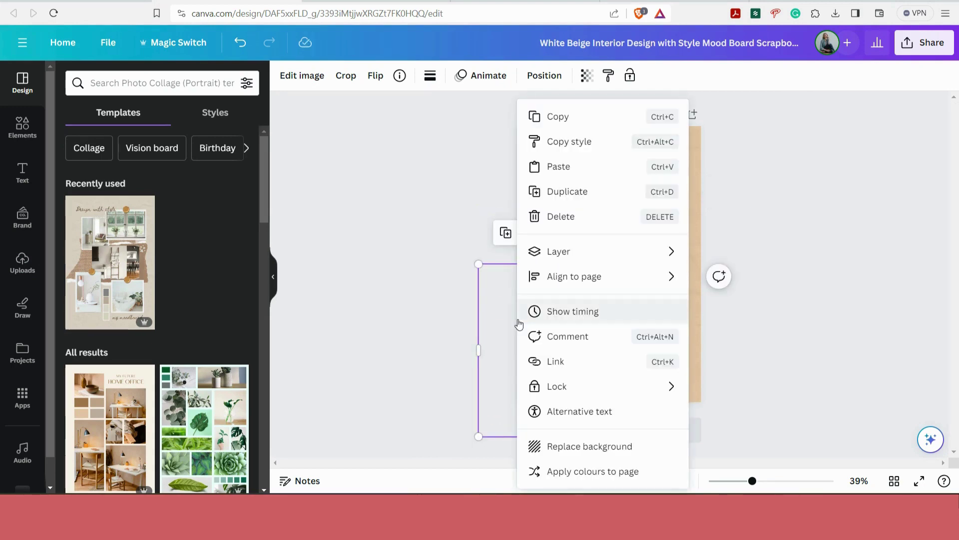
{"action": "left_click", "coordinate": [581, 471]}
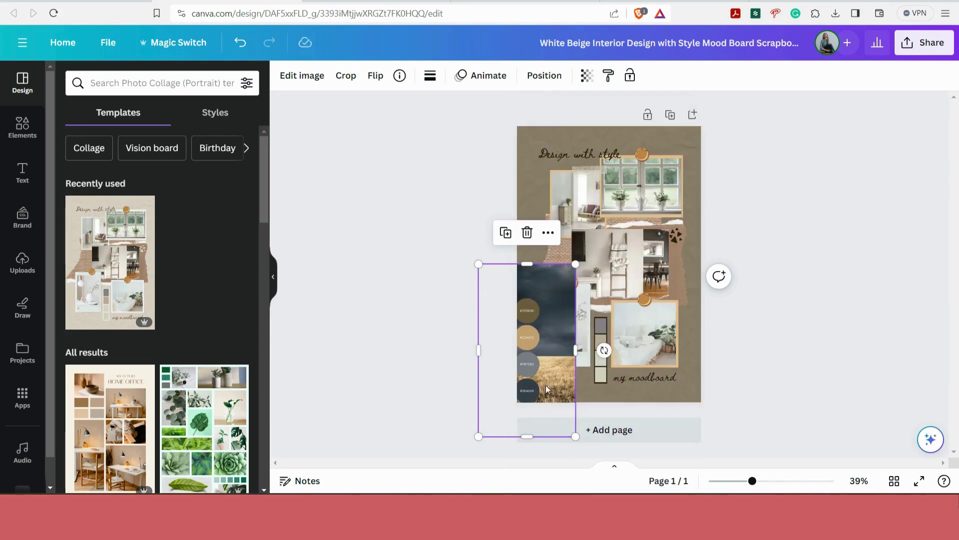
{"action": "right_click", "coordinate": [541, 359]}
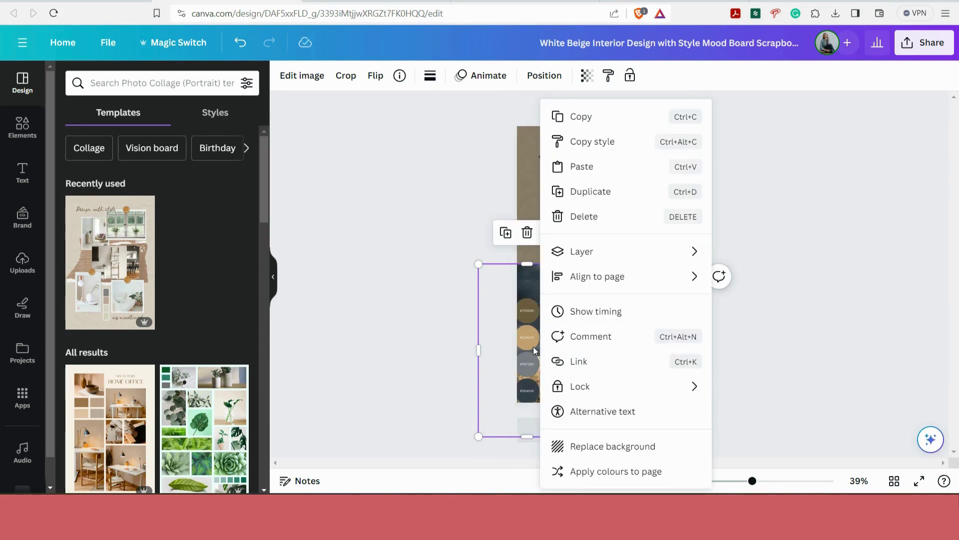
{"action": "left_click", "coordinate": [587, 473]}
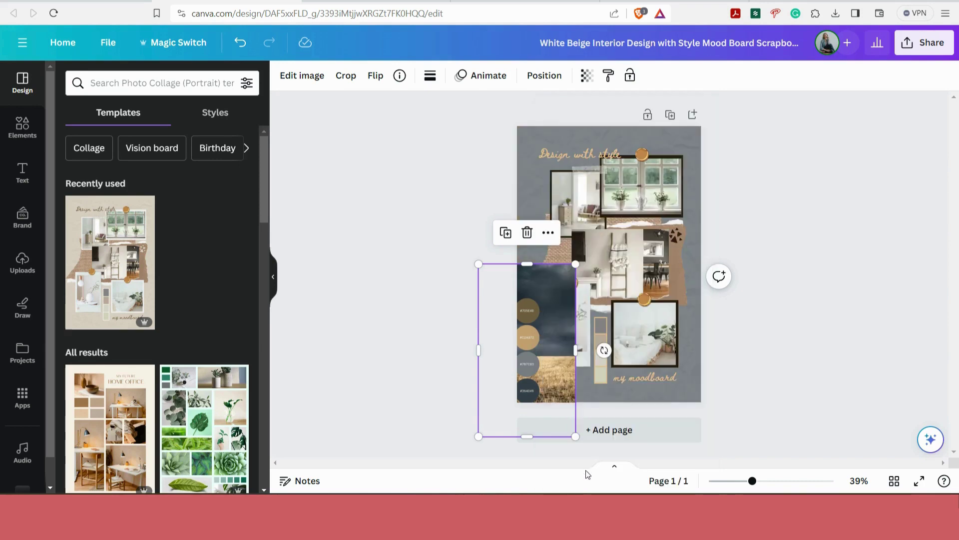
Drag the wheat-field palette image left and down so it mostly hangs off the page.
{"action": "left_click_drag", "start_coordinate": [552, 373], "coordinate": [528, 377]}
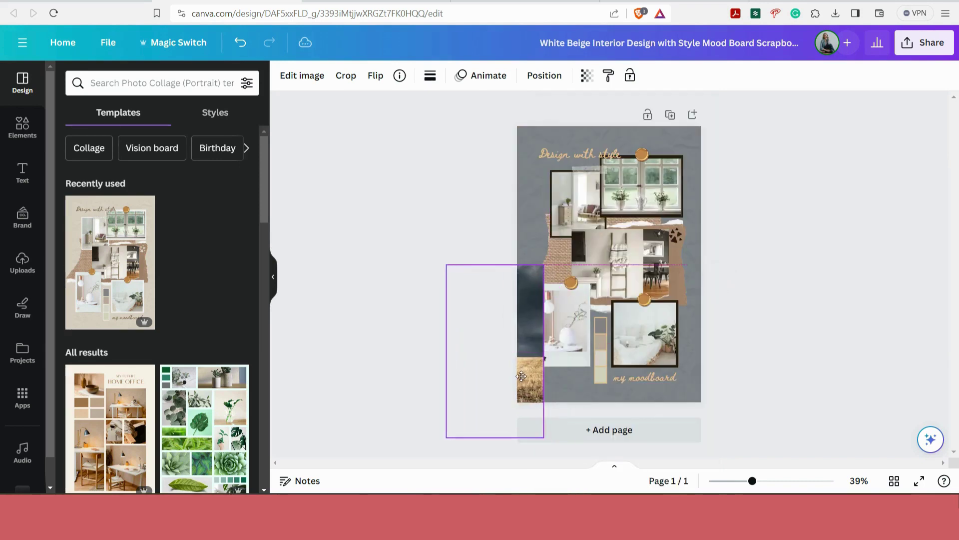
{"action": "mouse_move", "coordinate": [521, 376]}
{"action": "left_mouse_down"}
{"action": "mouse_move", "coordinate": [527, 340]}
{"action": "mouse_move", "coordinate": [525, 371]}
{"action": "left_mouse_up"}
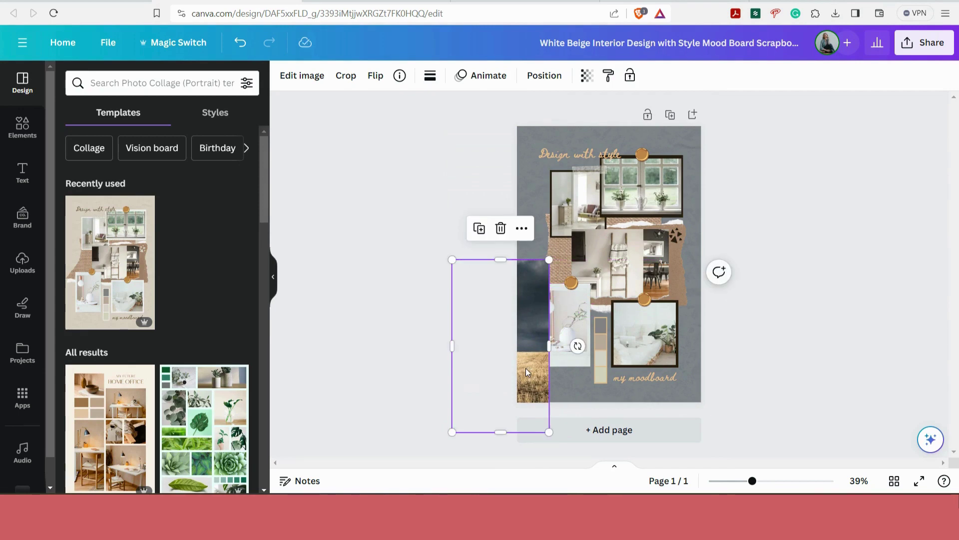
{"action": "left_click_drag", "start_coordinate": [526, 372], "coordinate": [526, 373]}
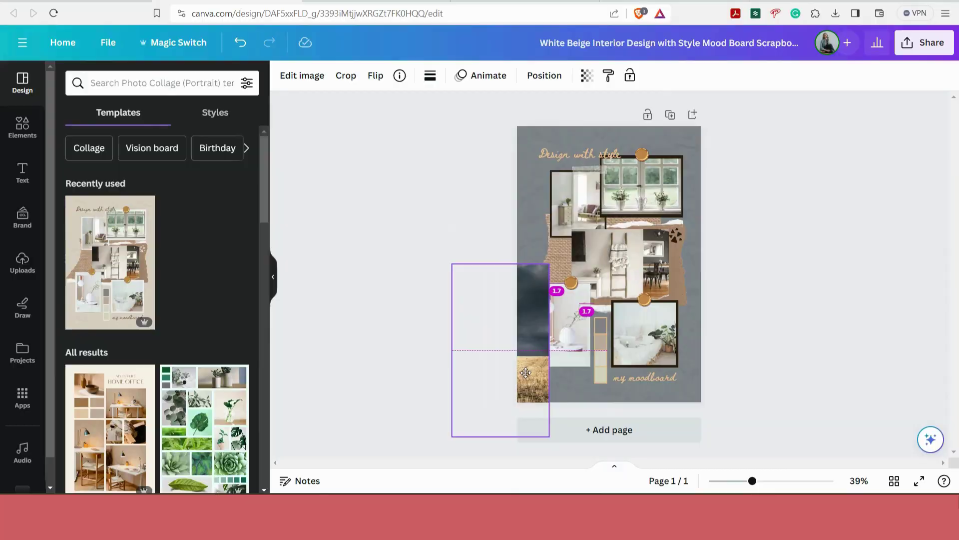